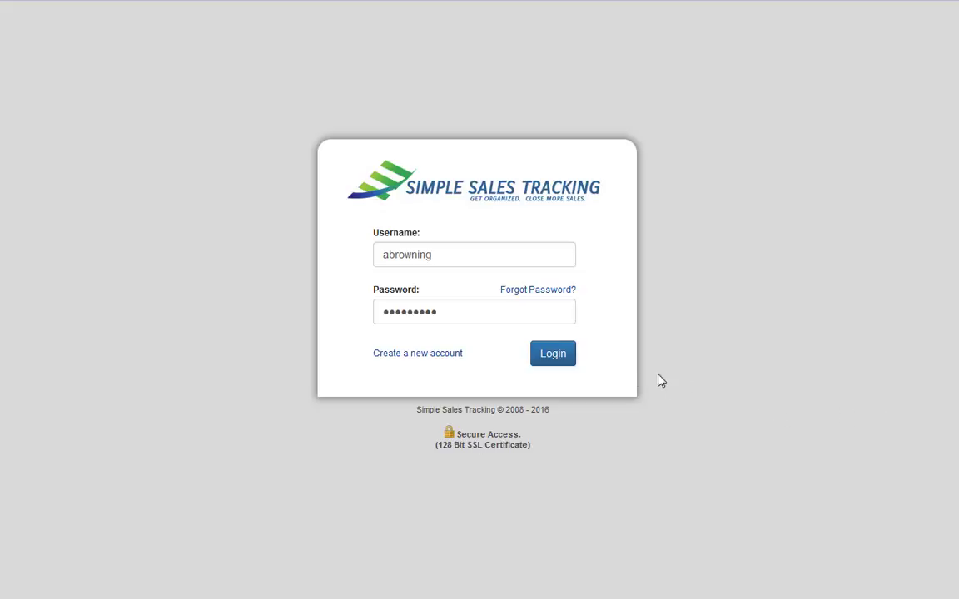
Log in and start a new lead with the contact's first and last name and the company Doe Enterprises.
left_click(562, 355)
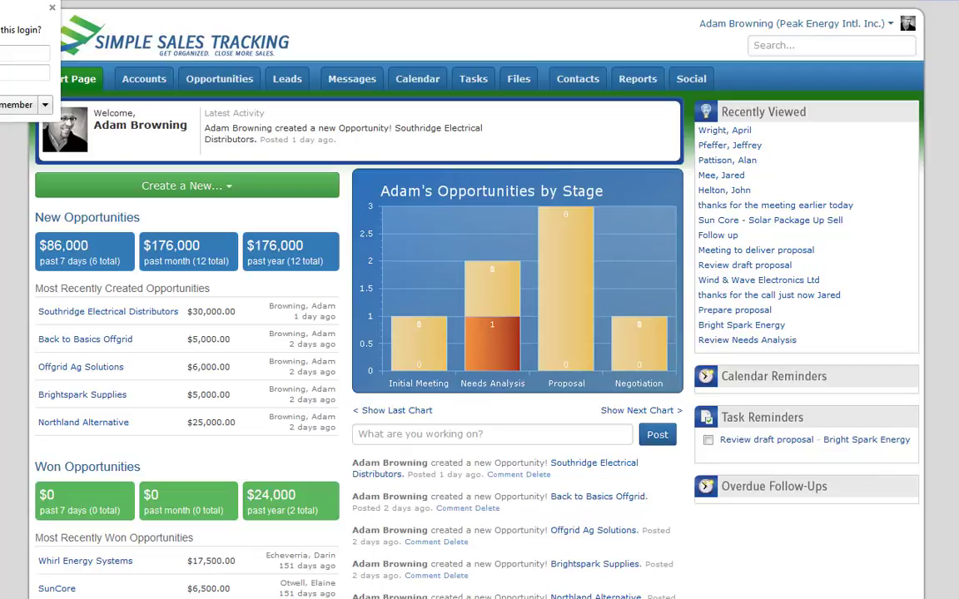
left_click(211, 188)
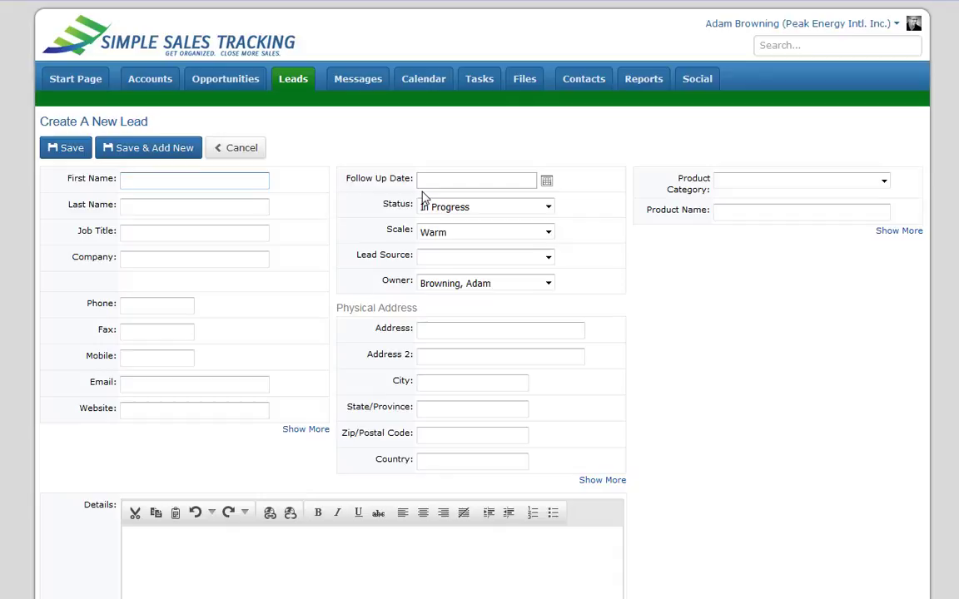
type("John")
key("Tab")
type("Doe")
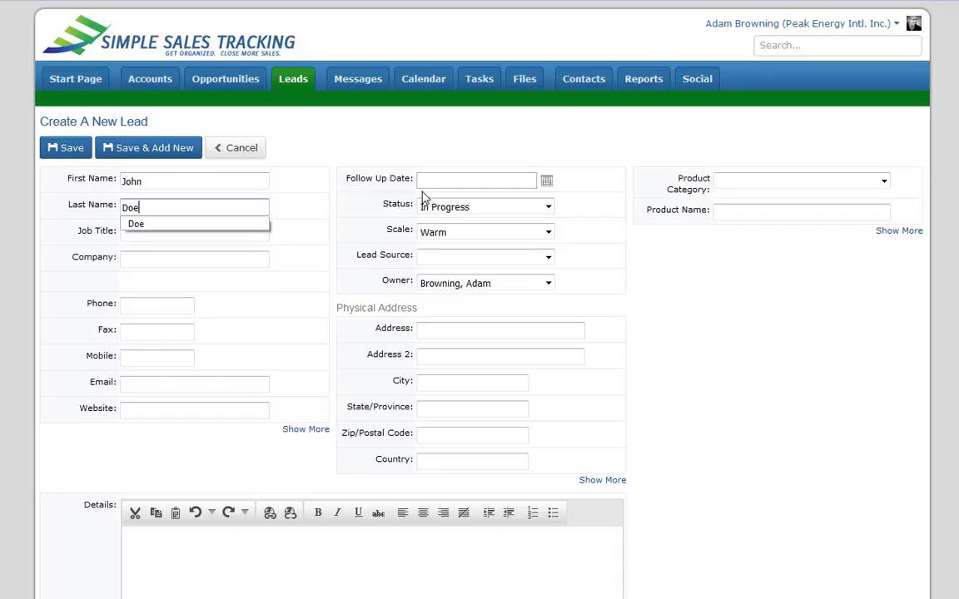
key("Tab")
key("Tab")
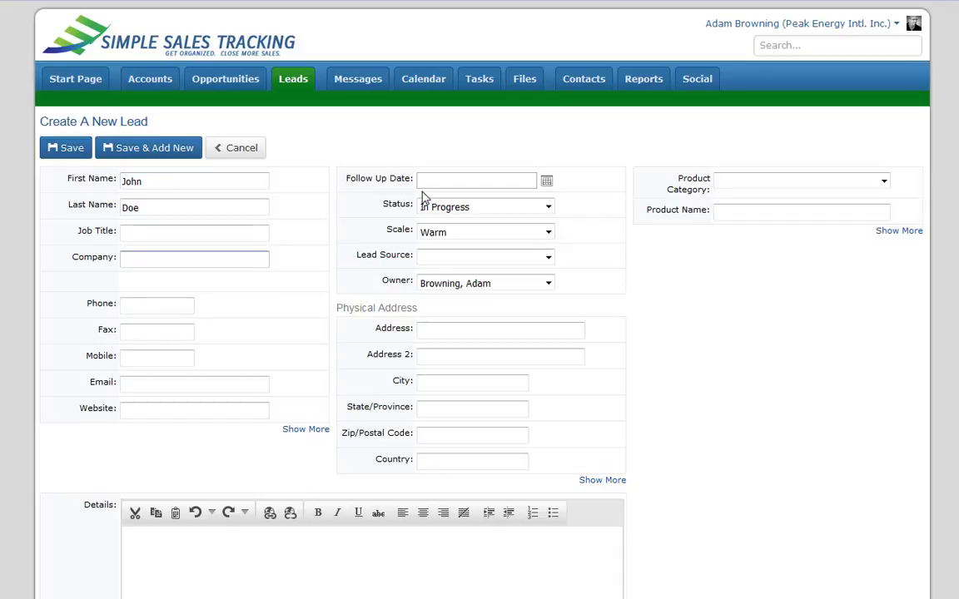
type("Doe Enterprises")
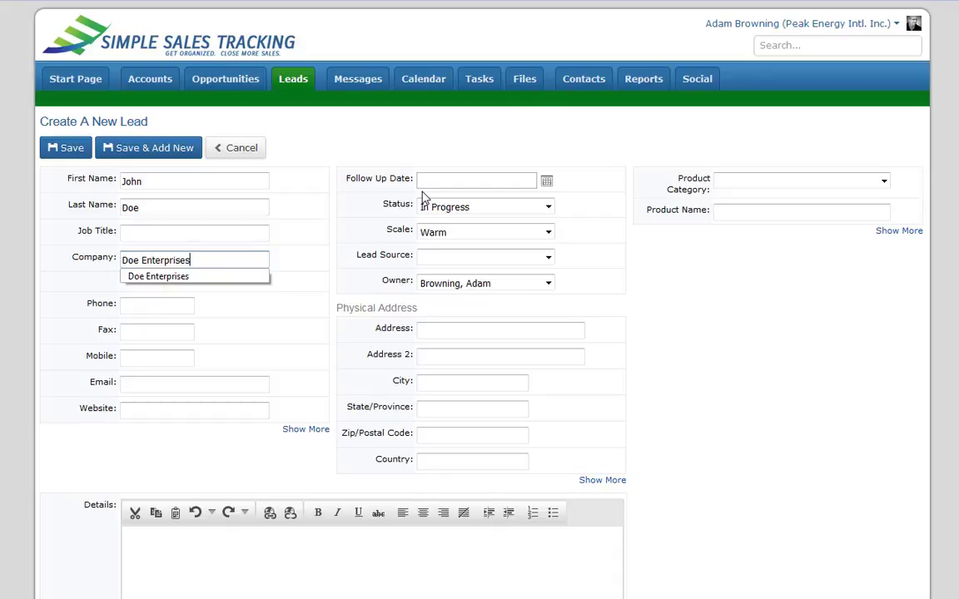
key("Tab")
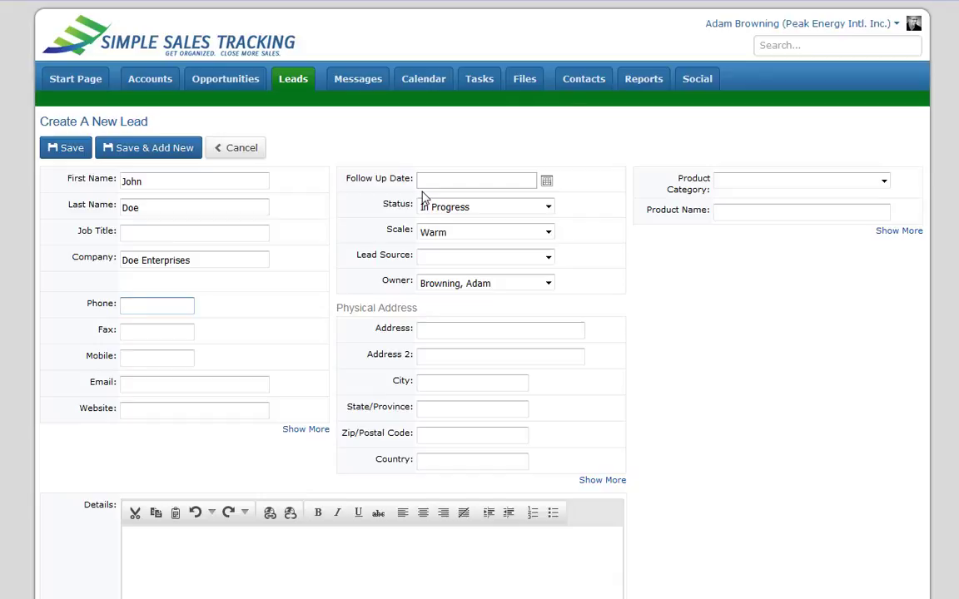
Enter the new lead's phone number, set its product category to Hydro and save the lead.
type("111")
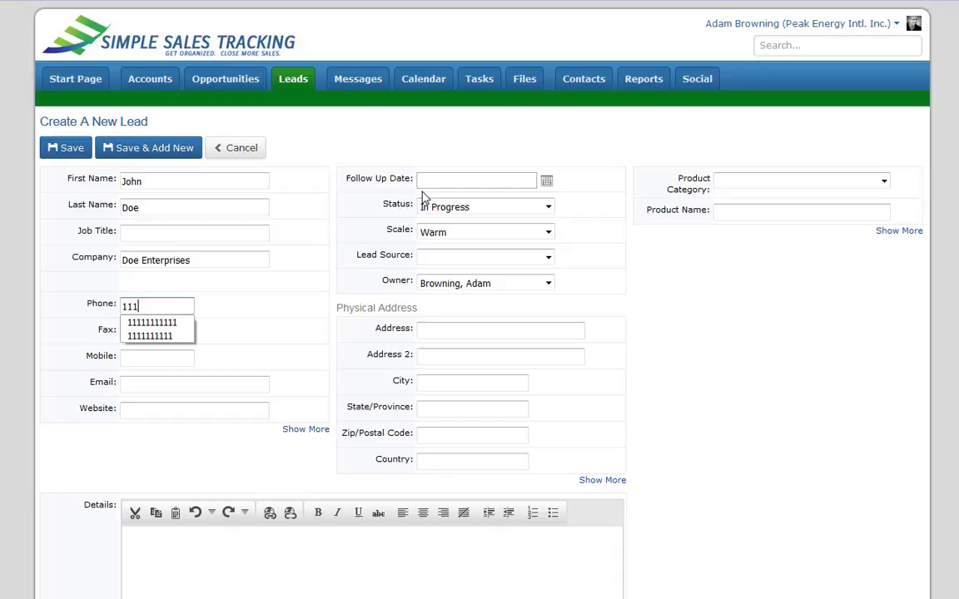
type("-222-3333")
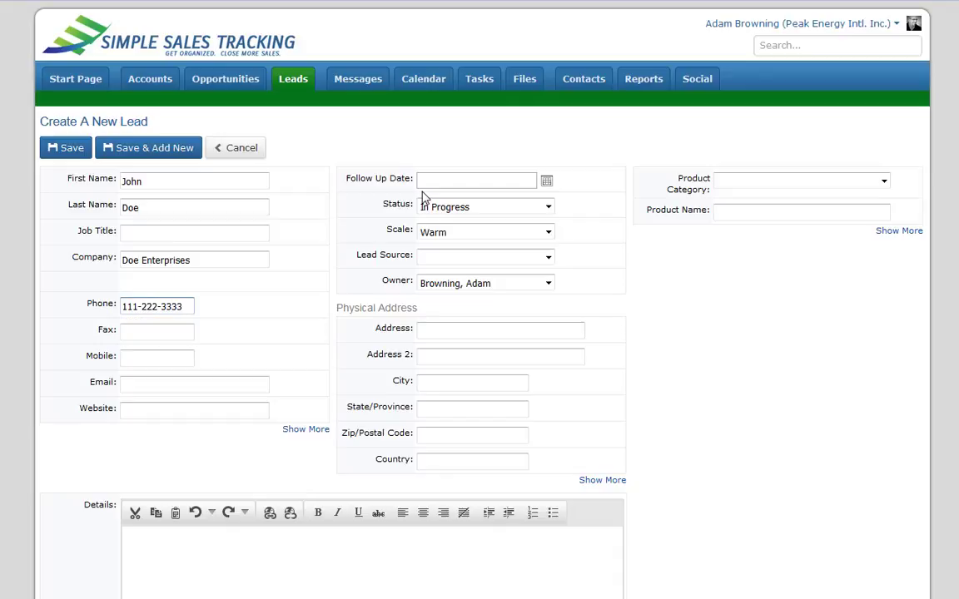
left_click(772, 184)
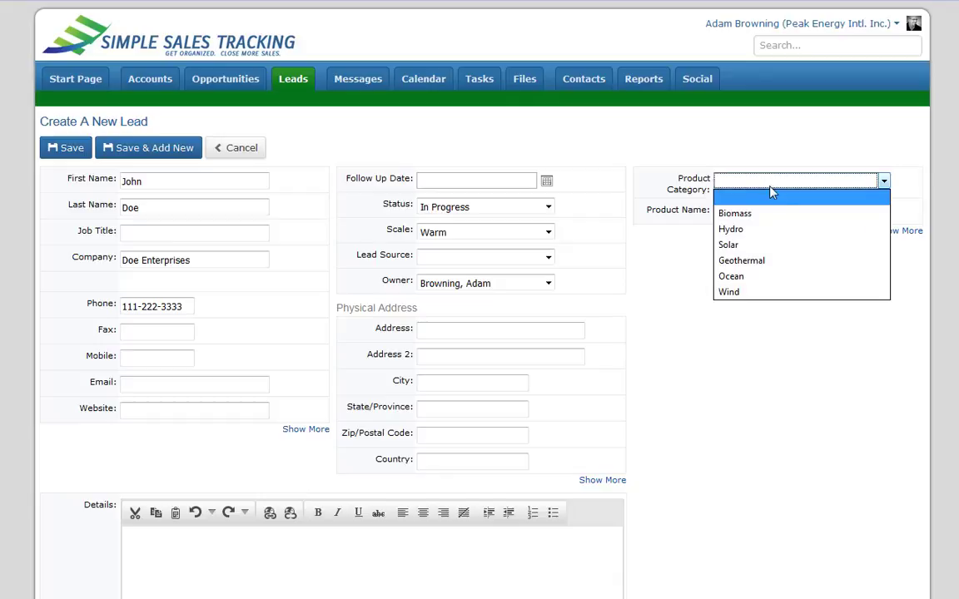
left_click(757, 229)
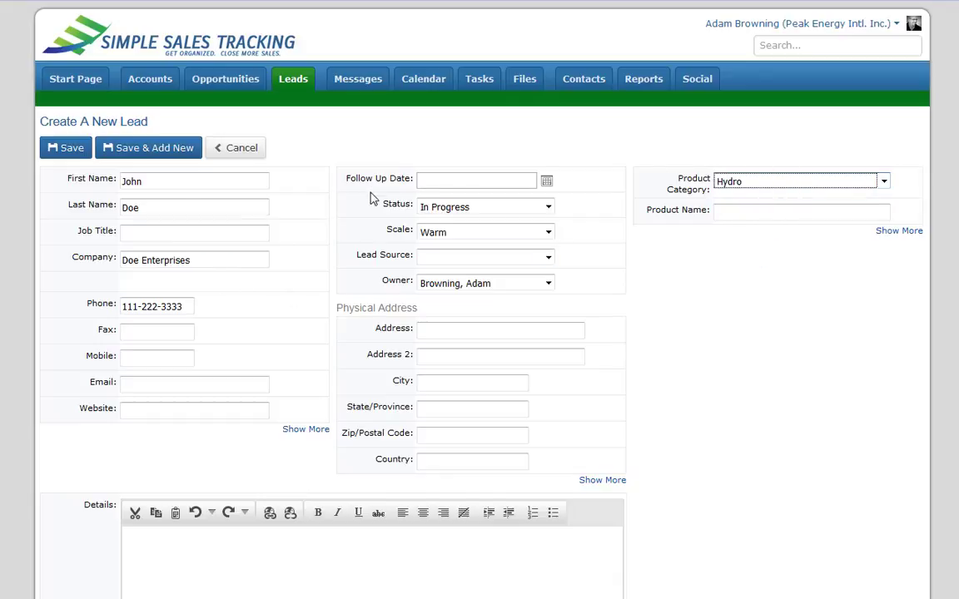
left_click(55, 152)
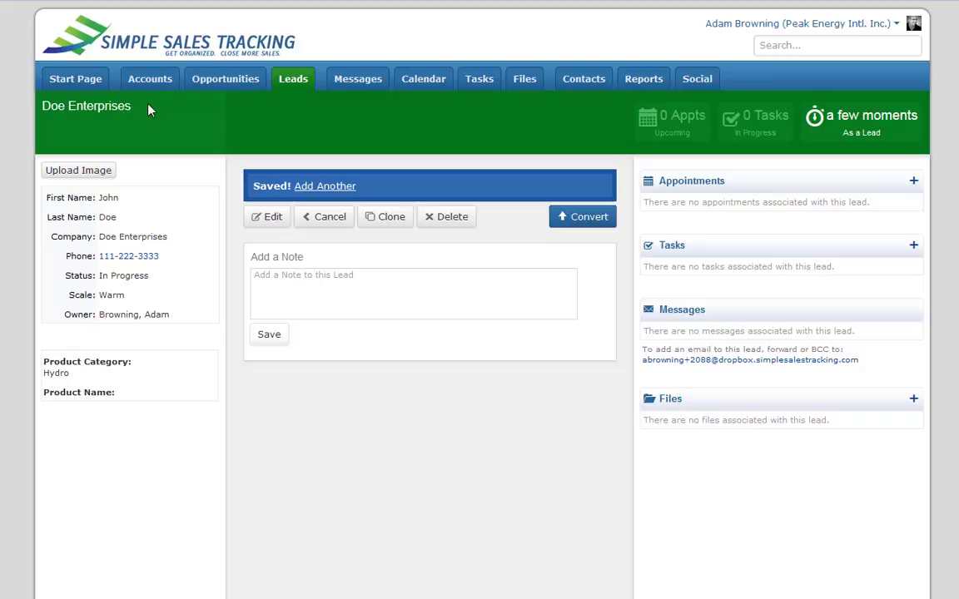
Add the Contact Name column to the leads list and save the page settings.
left_click_drag(133, 105, 40, 109)
left_click(112, 134)
left_click(291, 83)
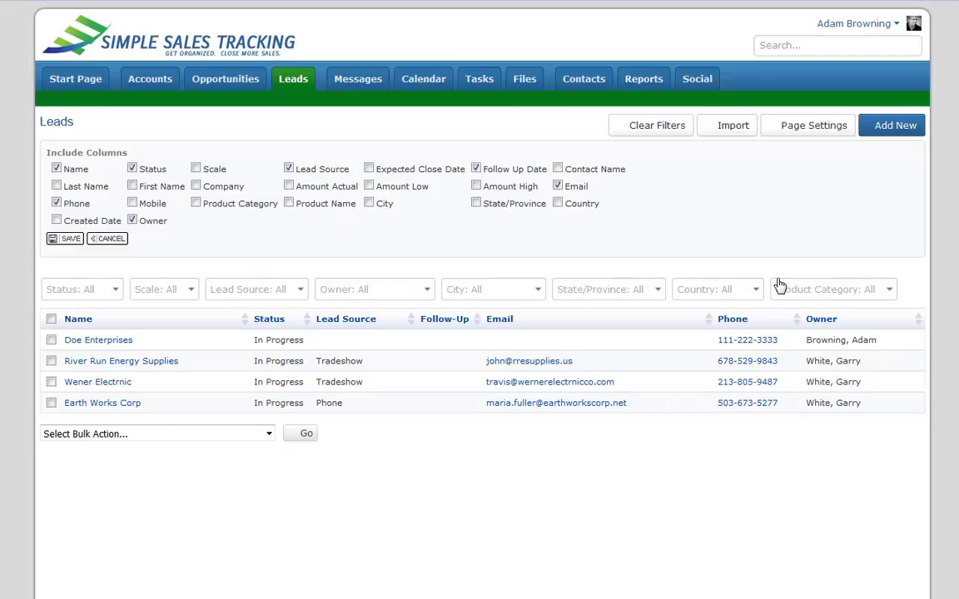
left_click(557, 169)
left_click(65, 239)
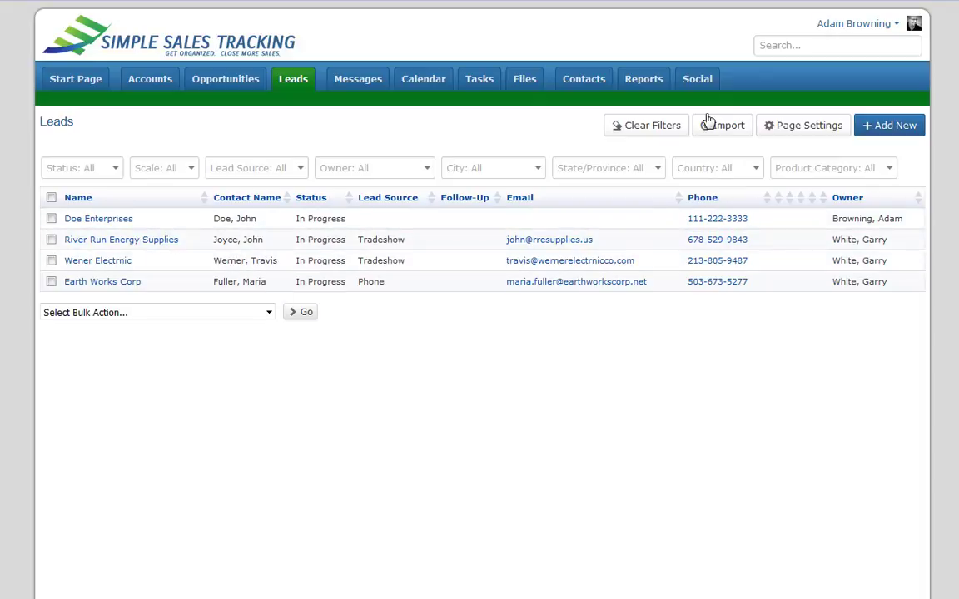
Create and save a second lead with only the contact's first and last name, without a company.
left_click(886, 128)
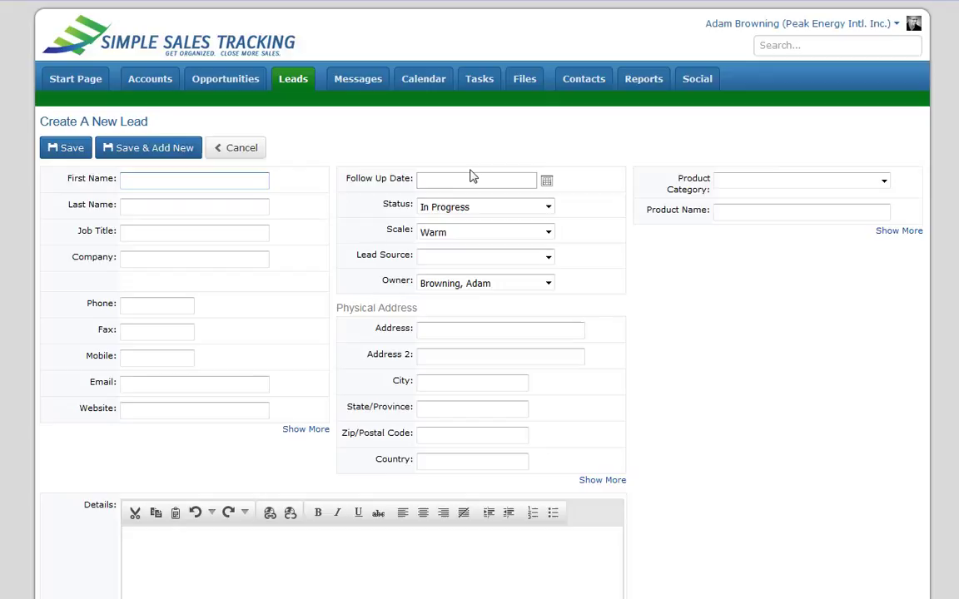
type("Bob")
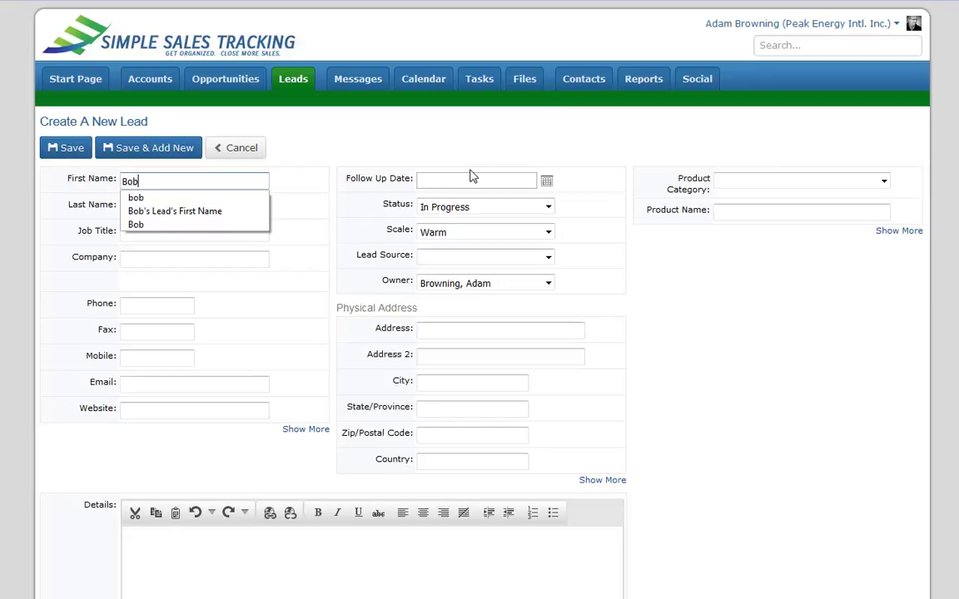
key("Tab")
type("SWmi")
key("BackSpace")
key("BackSpace")
key("BackSpace")
key("BackSpace")
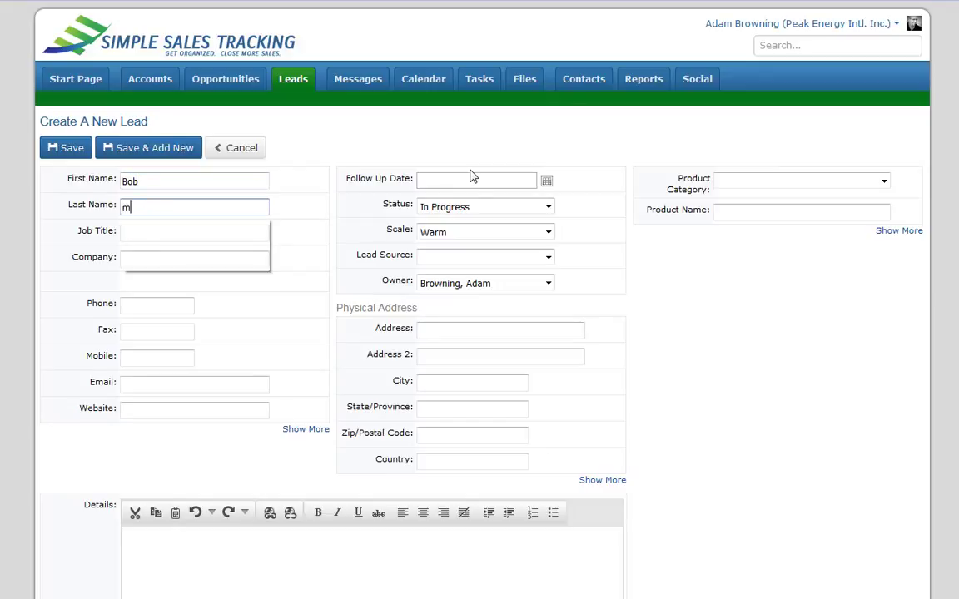
type("Smith")
key("Tab")
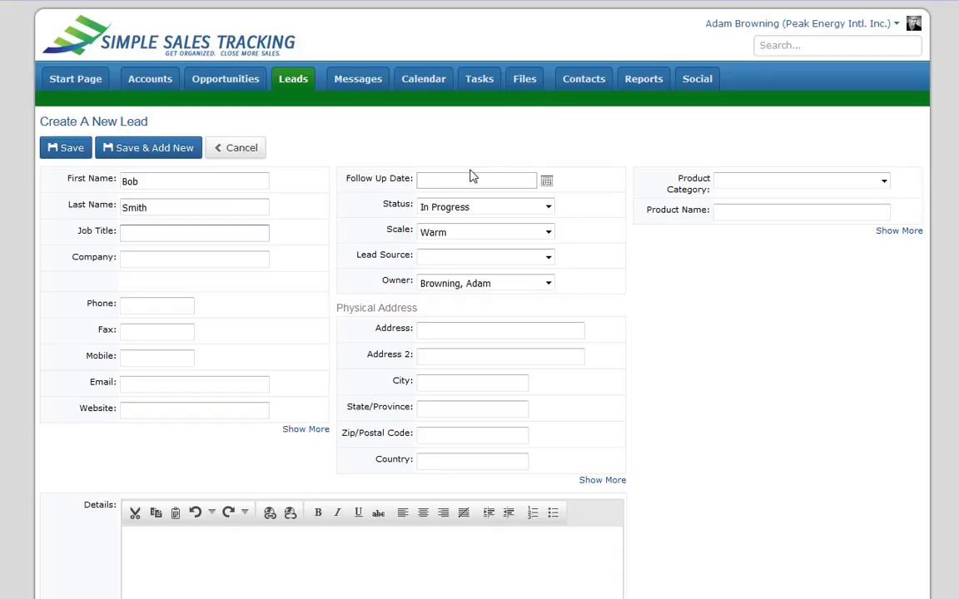
left_click(66, 155)
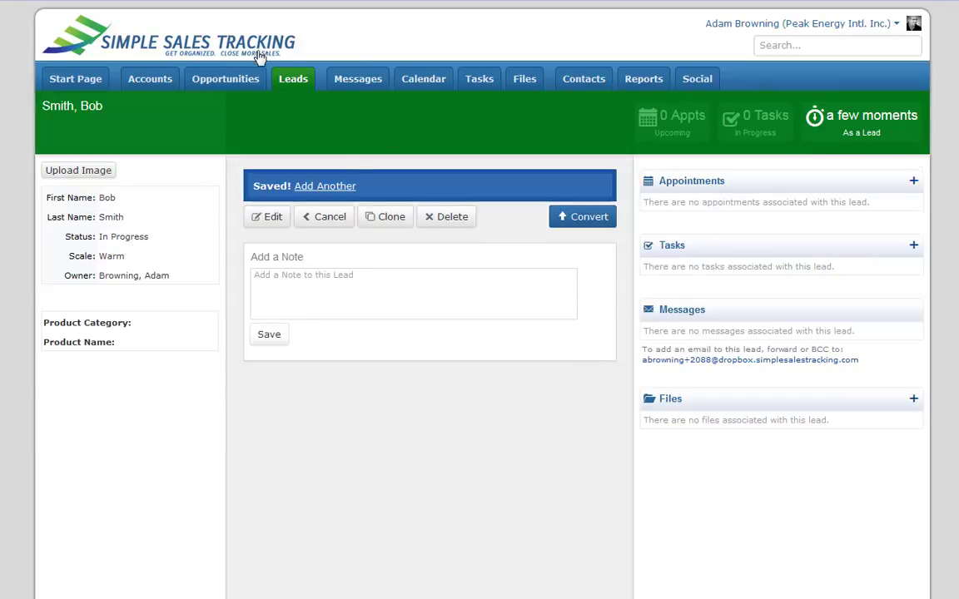
Edit the Doe Enterprises lead to set its opportunity amount to 5000 and save it.
left_click(298, 79)
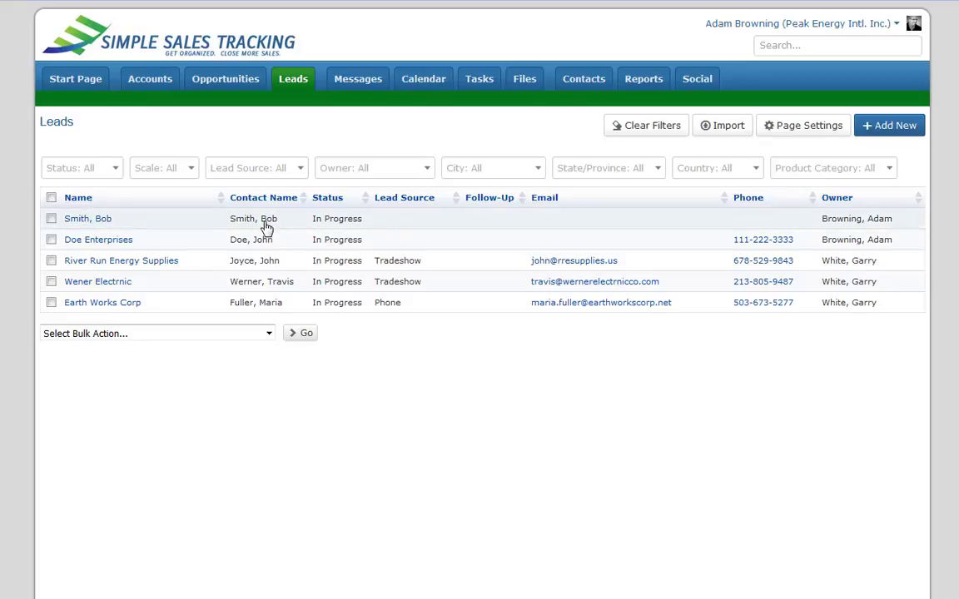
left_click(105, 241)
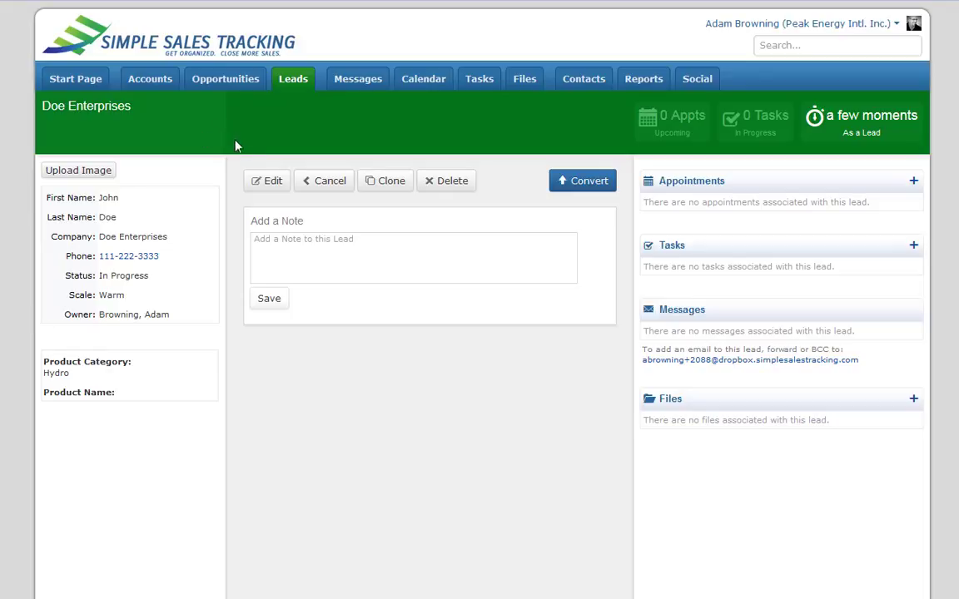
left_click(265, 181)
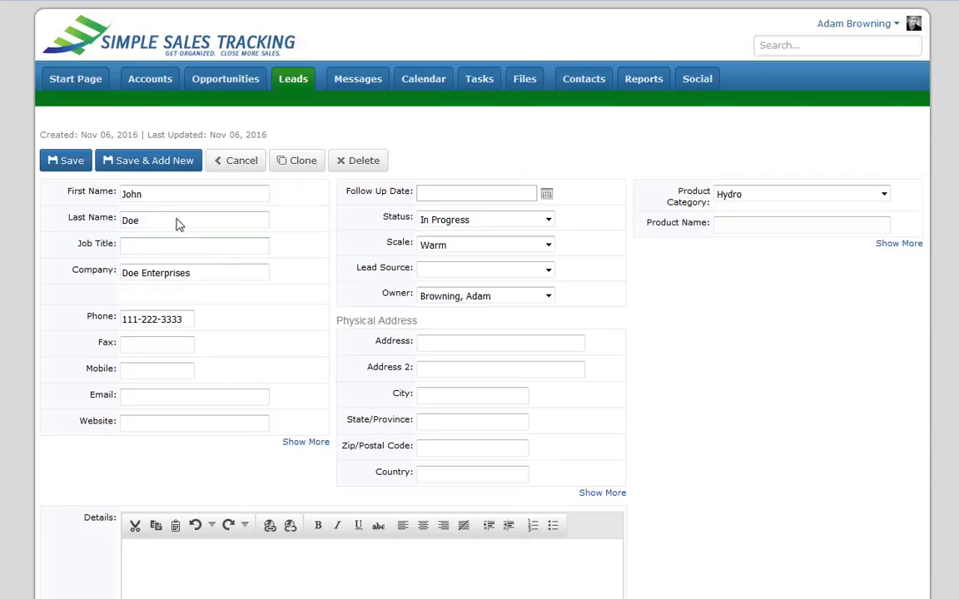
left_click(306, 442)
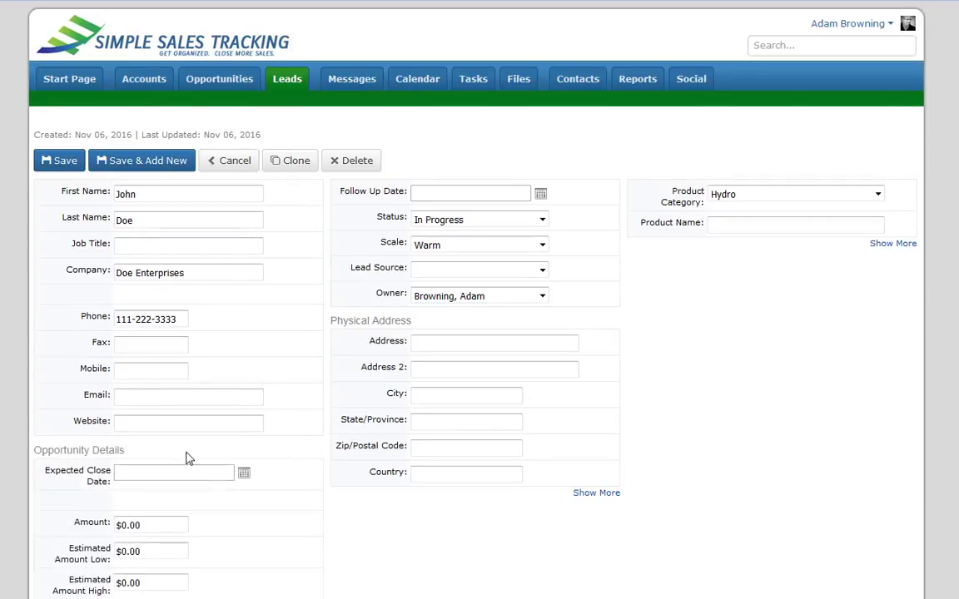
left_click(157, 525)
left_click(158, 525)
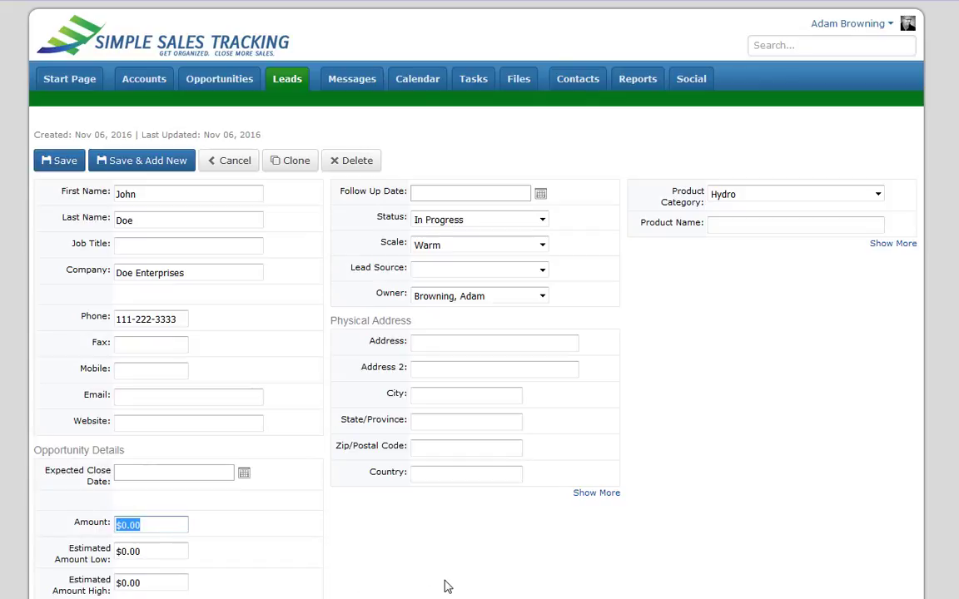
type("5000")
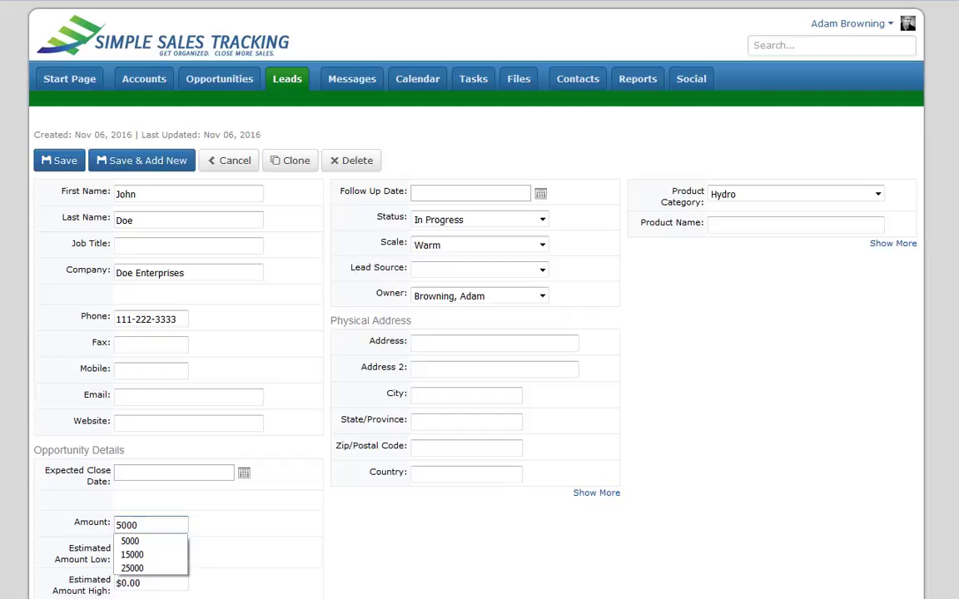
left_click(150, 521)
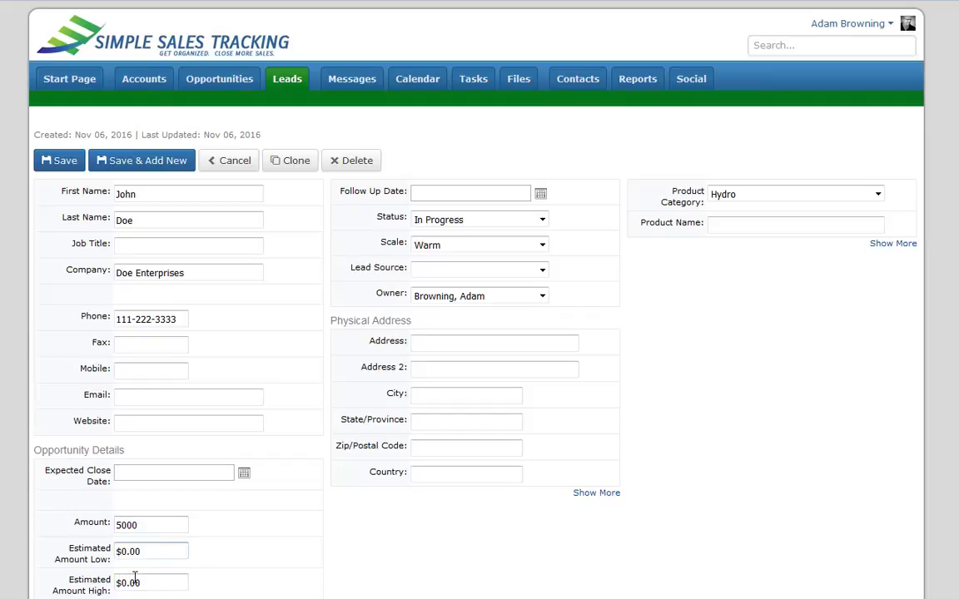
left_click(48, 162)
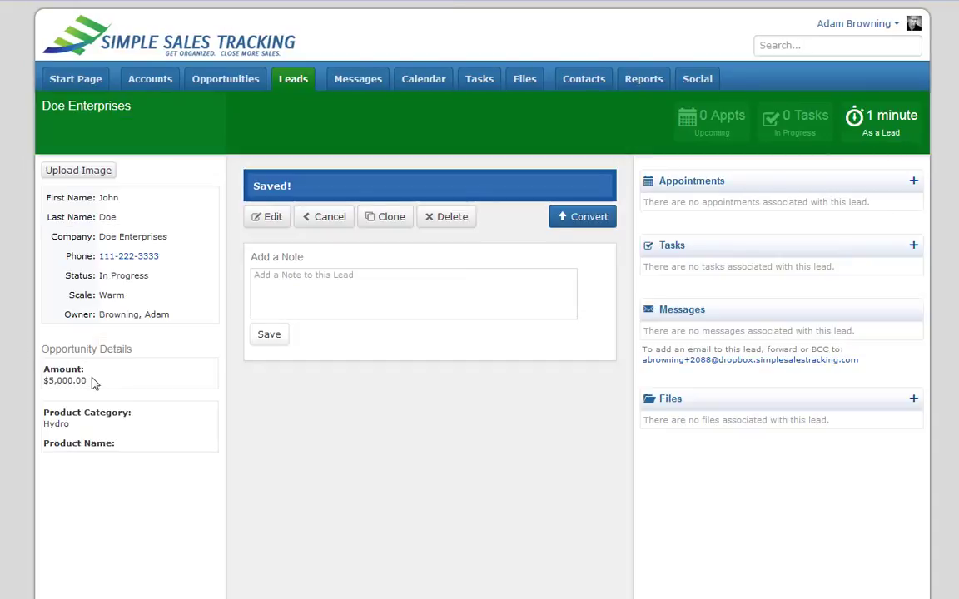
Convert the Doe Enterprises lead to an opportunity and create a new contact from it.
left_click(580, 218)
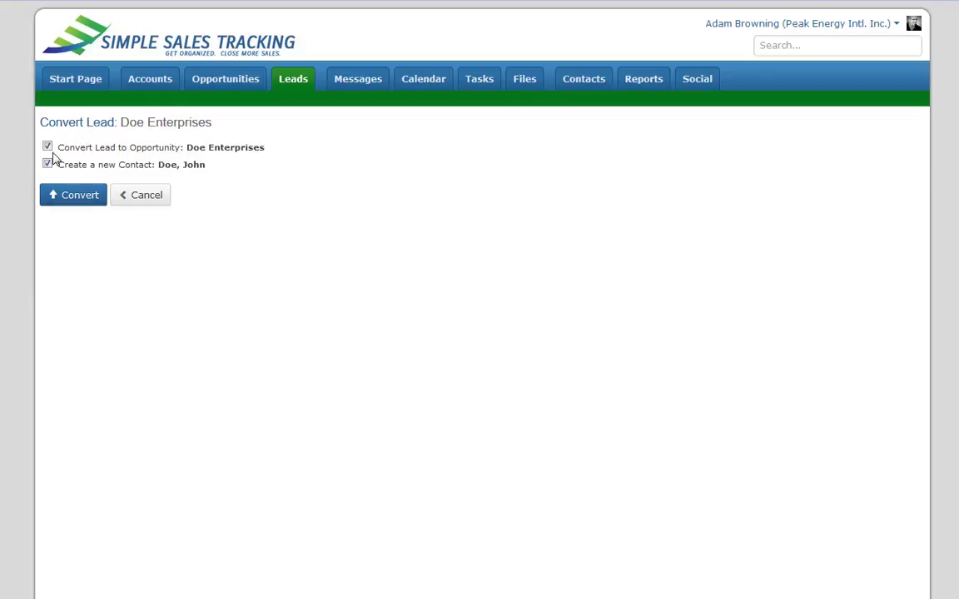
left_click(71, 198)
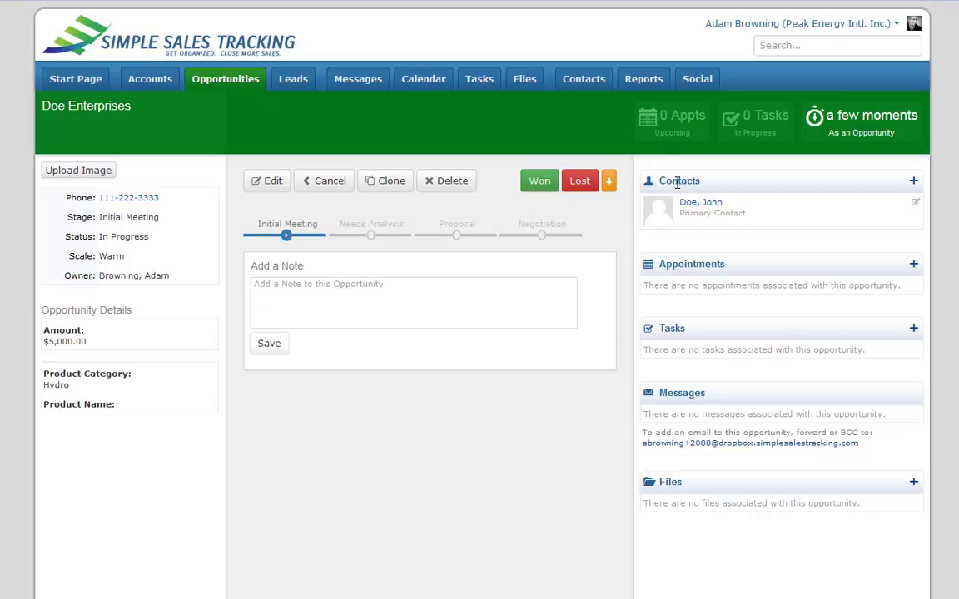
View the Doe Enterprises opportunity's primary contact in a separate browser tab.
right_click(698, 208)
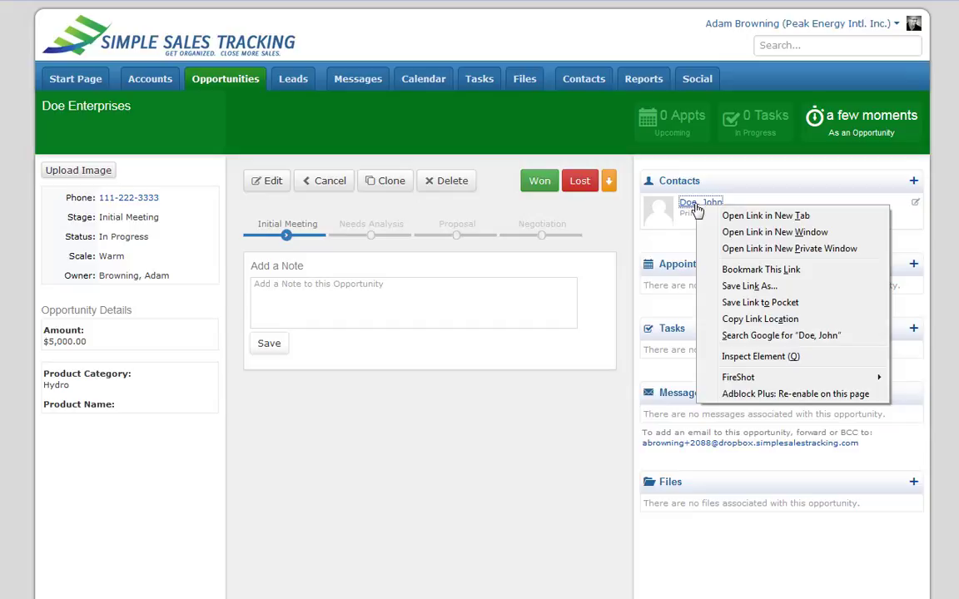
left_click(707, 214)
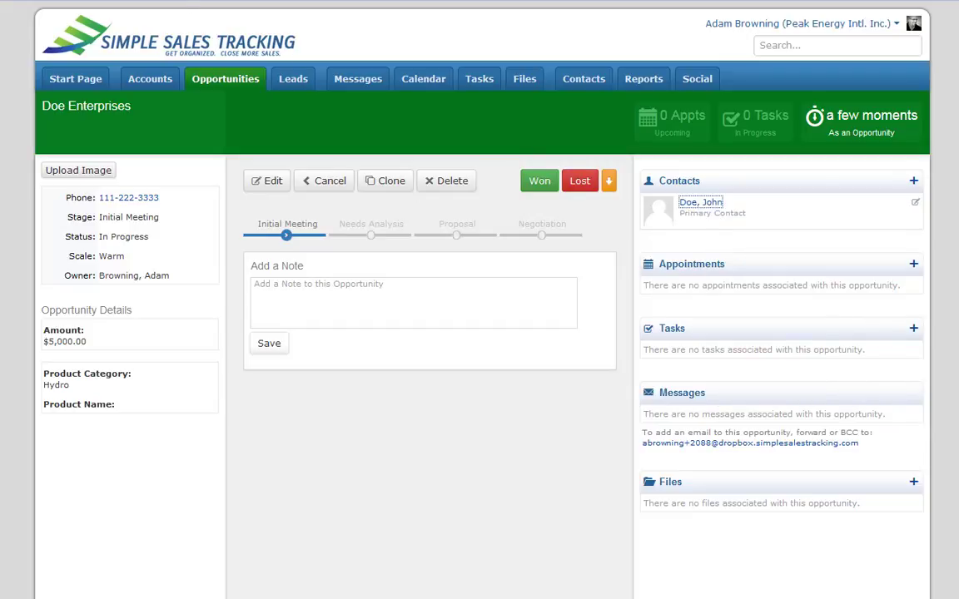
key("ctrl+Tab")
Advance the Doe Enterprises opportunity to the Proposal stage and check its status.
left_click(456, 224)
left_click(458, 235)
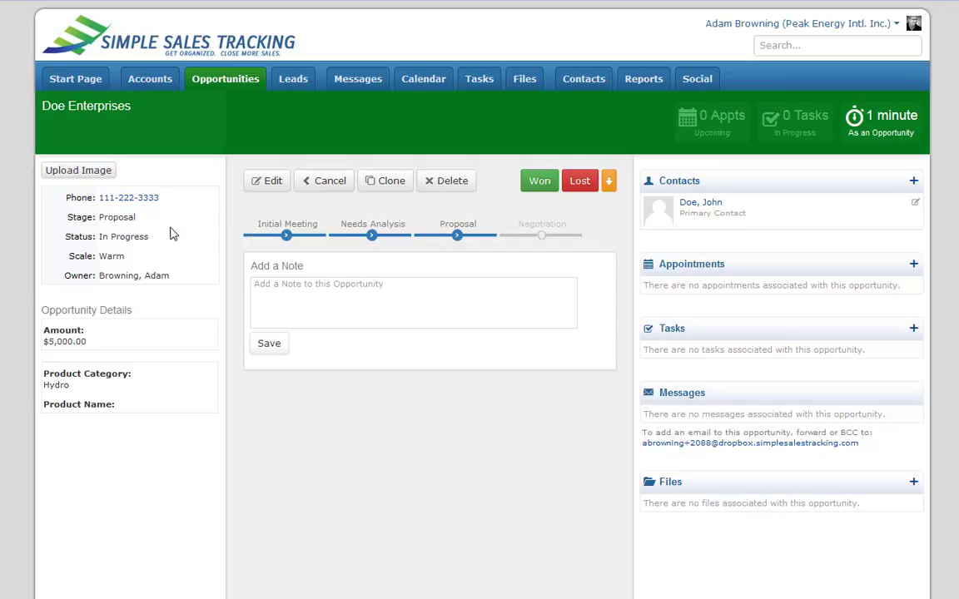
left_click_drag(153, 238, 104, 242)
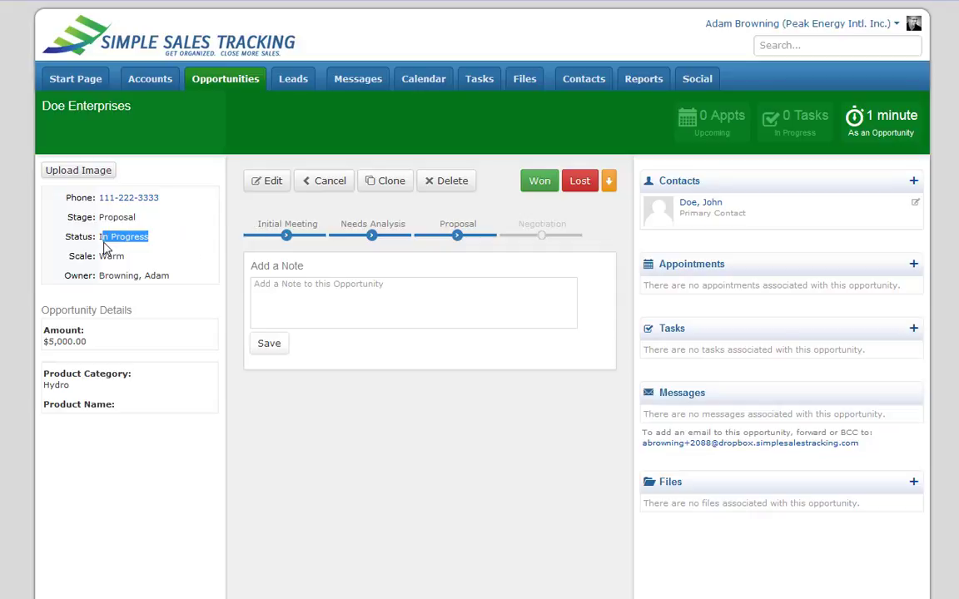
left_click(497, 135)
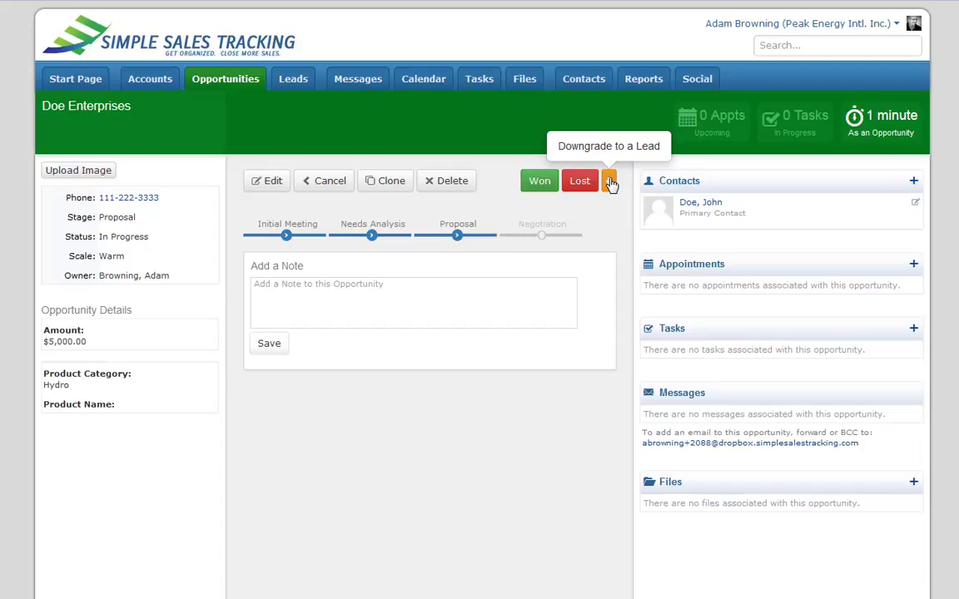
Mark the Doe Enterprises opportunity as Won and convert it to an account.
left_click(541, 183)
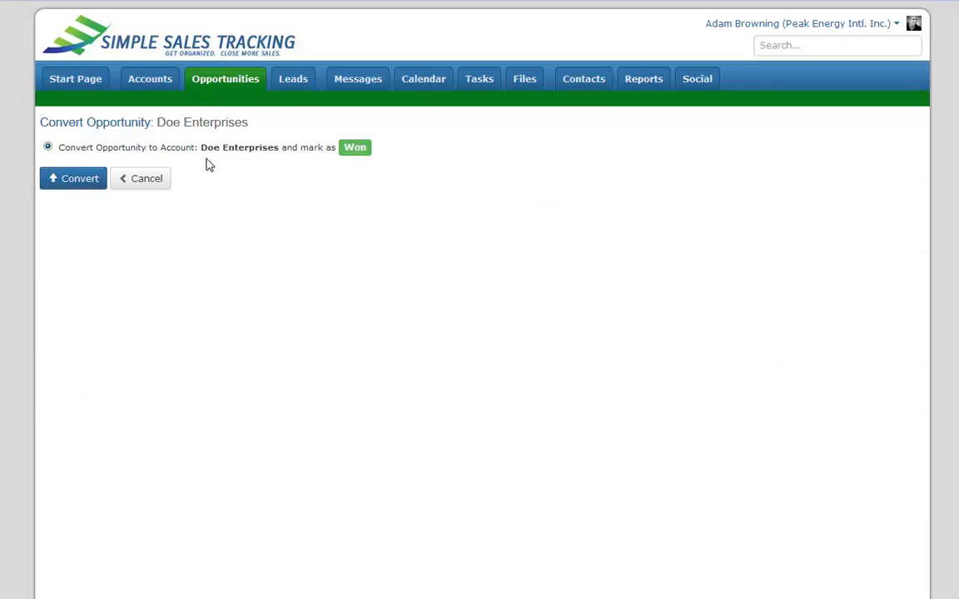
left_click(88, 182)
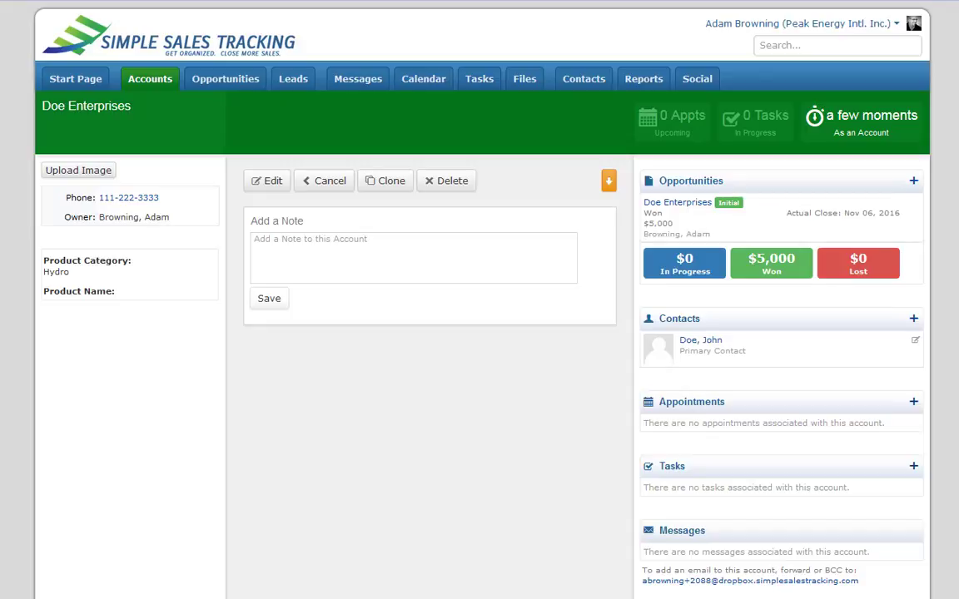
Start a new opportunity from the Doe Enterprises account and name it "New Opportunity with Doe Enterprises".
left_click(914, 182)
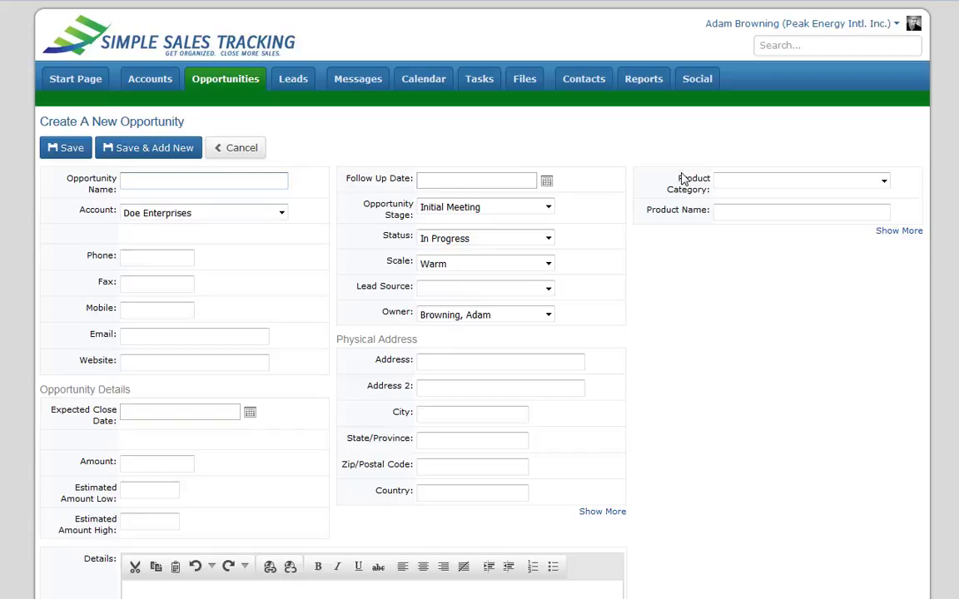
type("New O")
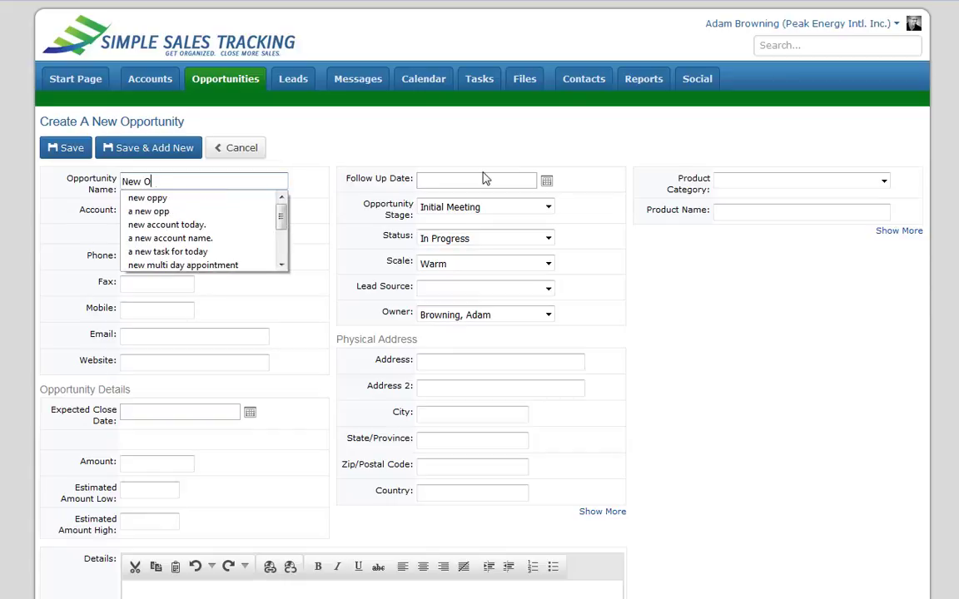
type("pportunity with ")
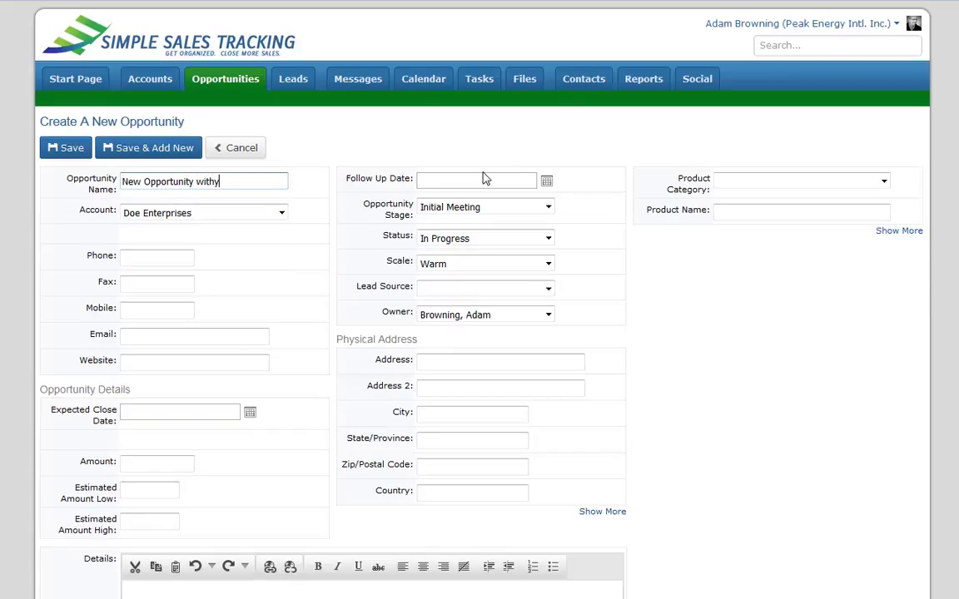
type("Doe Enterprises")
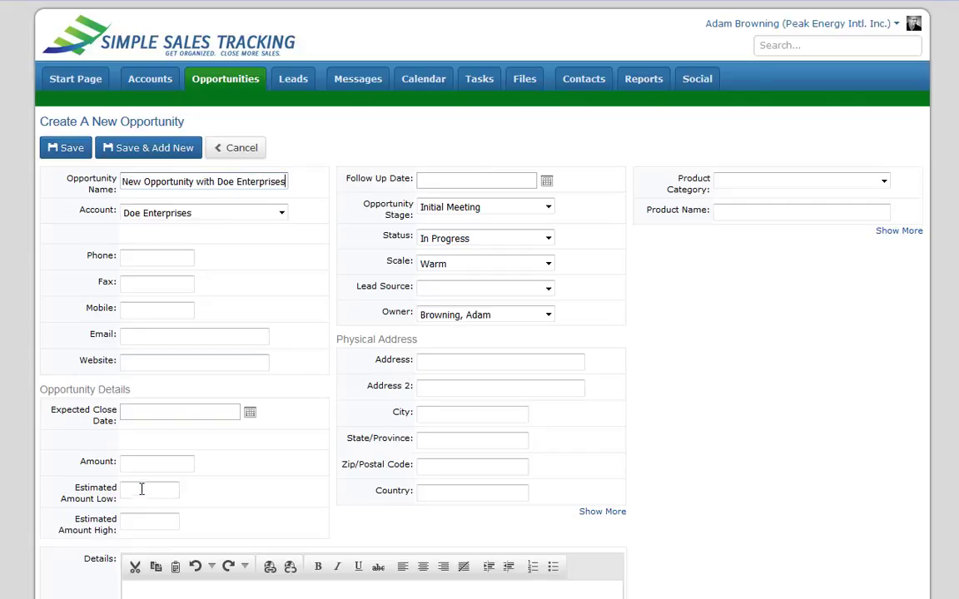
Set the new opportunity's amount to 10000 and its product category to Solar, and save it.
left_click(139, 462)
type("10000")
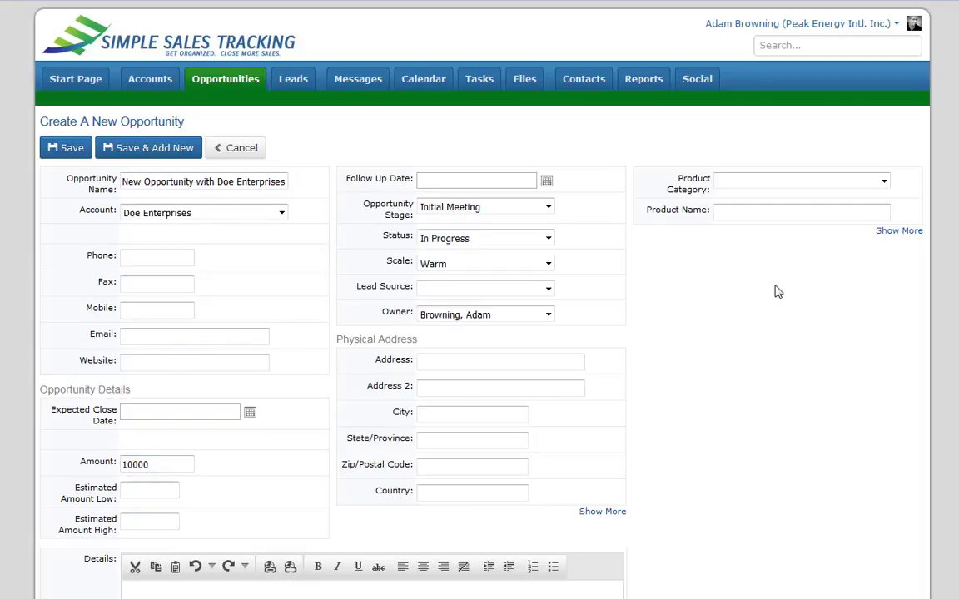
left_click(797, 183)
left_click(774, 245)
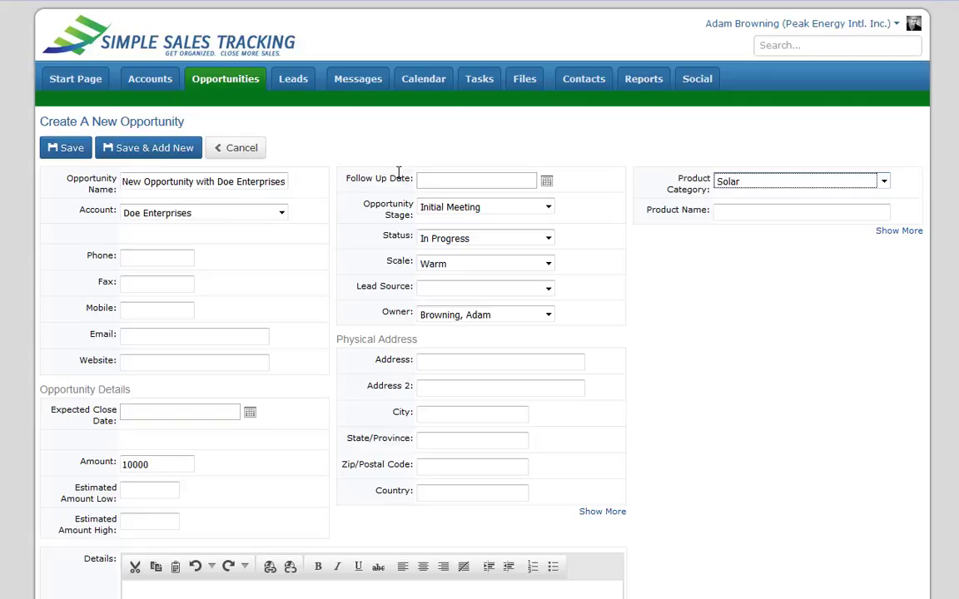
left_click(78, 157)
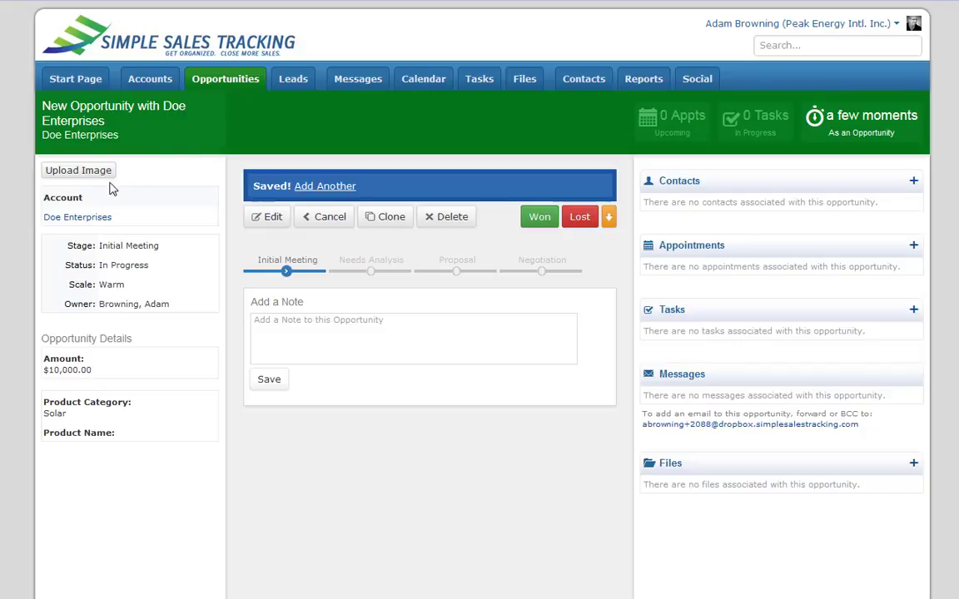
Return to the Doe Enterprises account and review its in-progress and won opportunity totals.
left_click(88, 219)
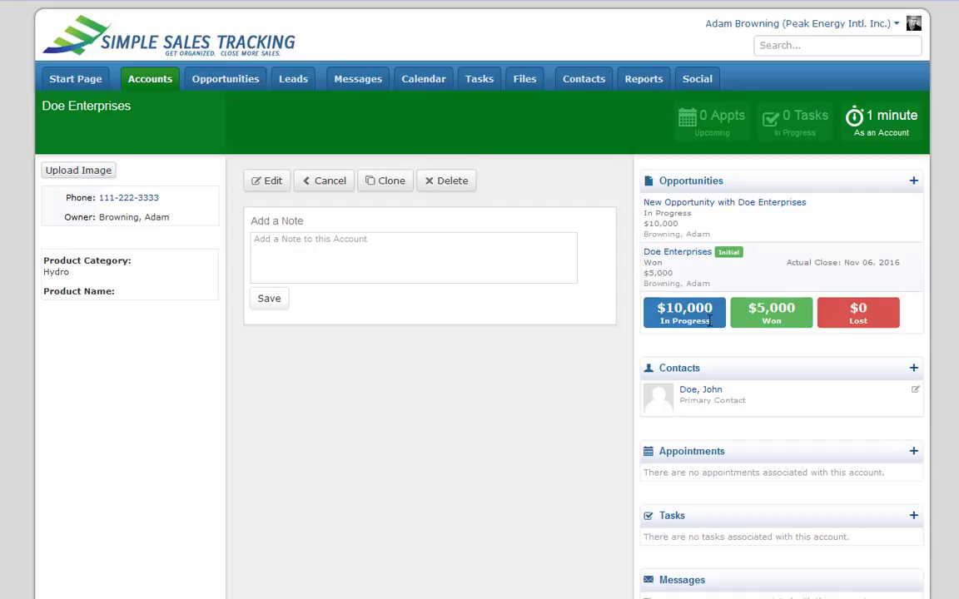
double_click(660, 307)
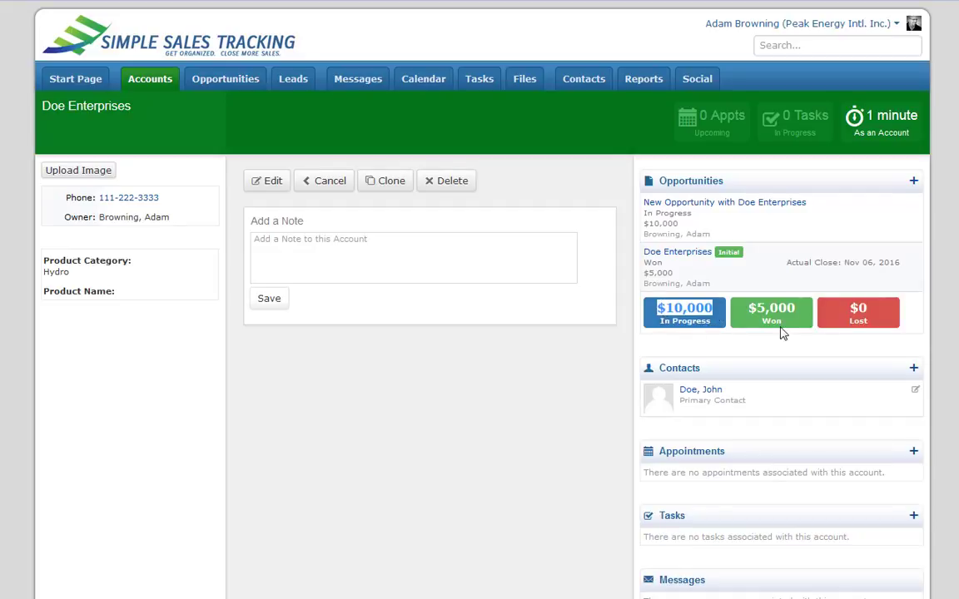
left_click_drag(796, 308, 758, 306)
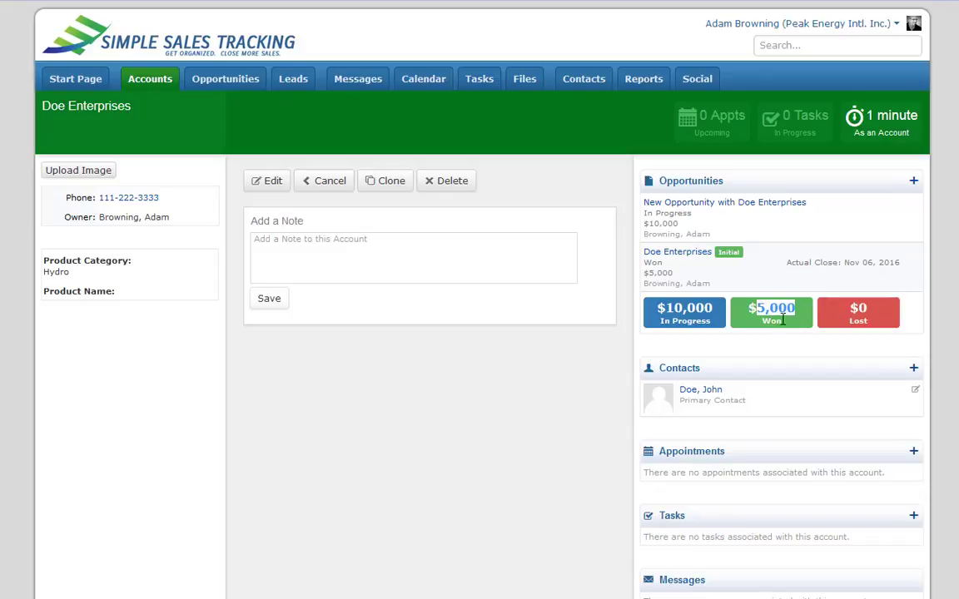